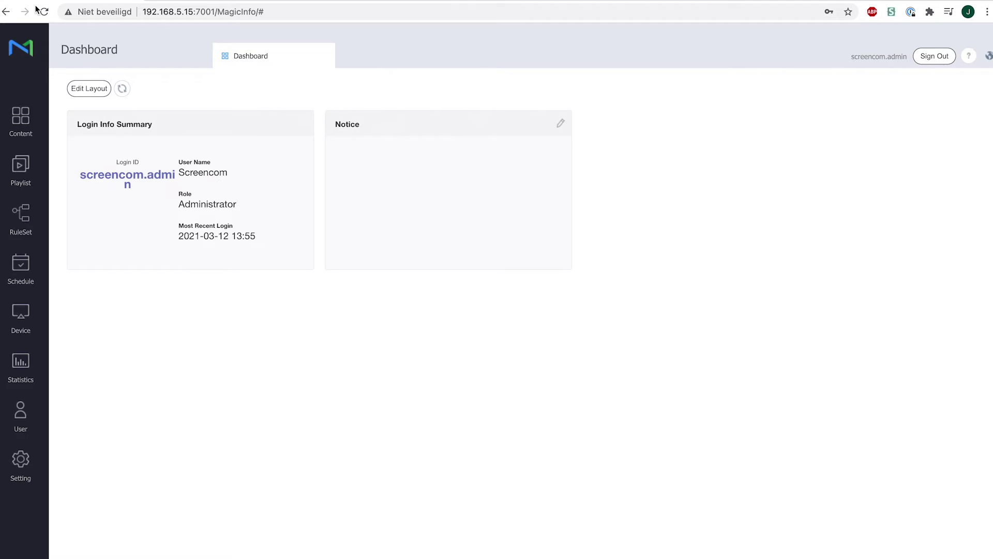
Step: Open the Device section from the left sidebar to list the registered displays
{"action": "left_click", "coordinate": [23, 313]}
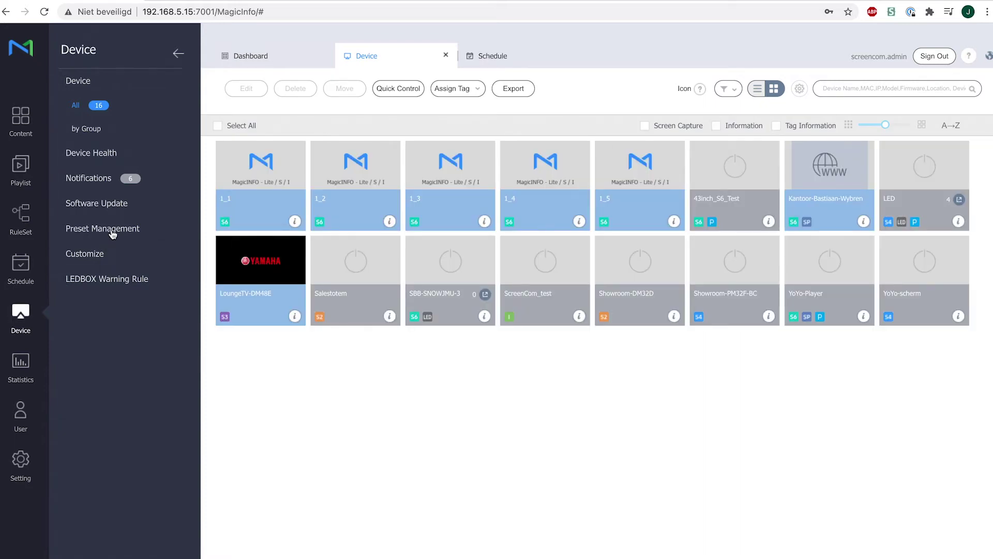
Step: Show the Preset Management list with the Network standby, Time settings and Wall presets
{"action": "left_click", "coordinate": [113, 234]}
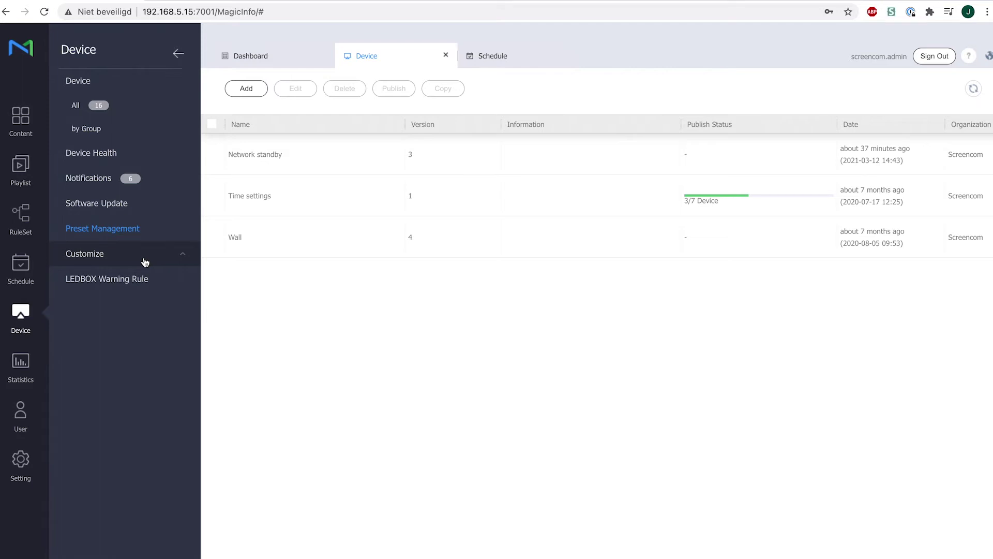
Step: Add a preset named 'timers' for the Screencom organization and open its Setup
{"action": "left_click", "coordinate": [248, 89]}
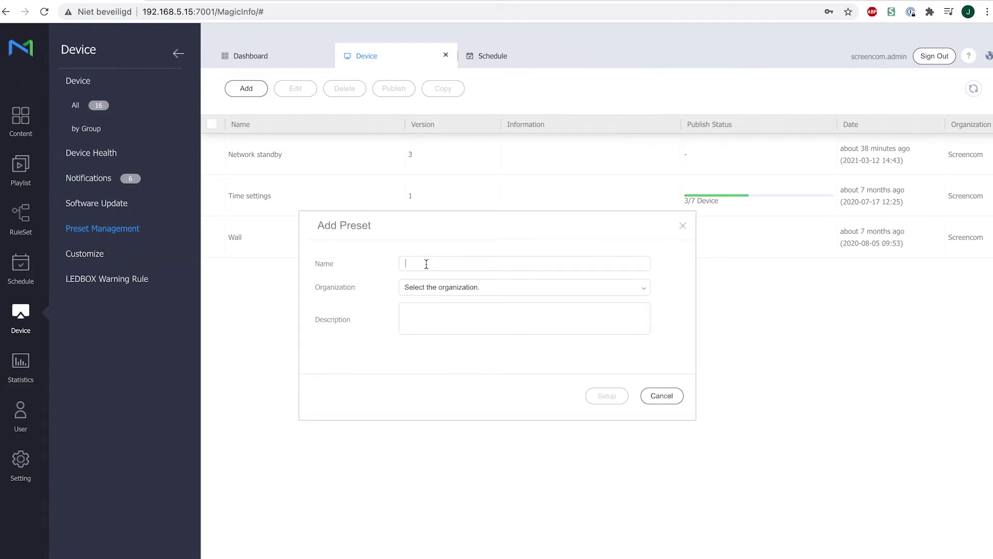
{"action": "type", "text": "tu"}
{"action": "key", "text": "BackSpace"}
{"action": "type", "text": "im"}
{"action": "type", "text": "et"}
{"action": "type", "text": "s"}
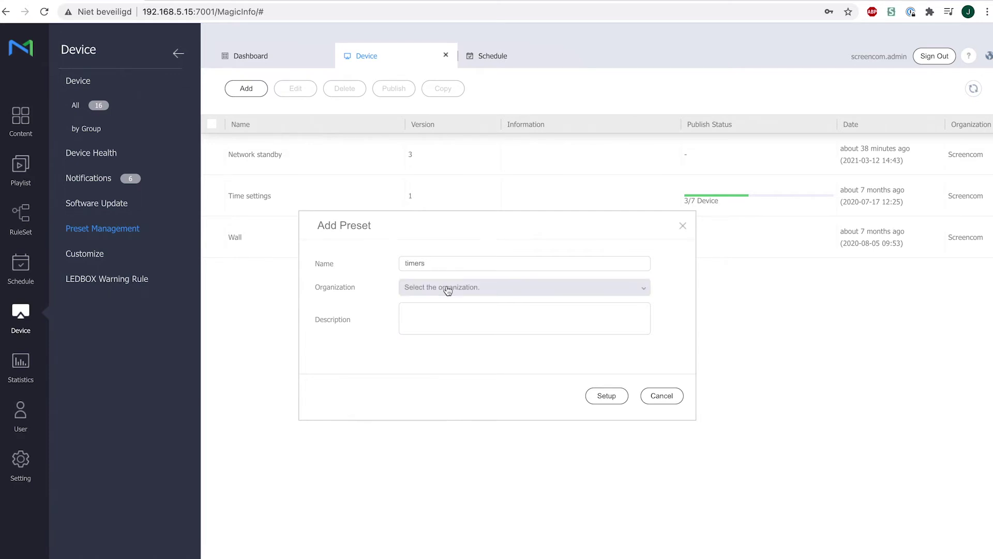
{"action": "left_click", "coordinate": [443, 287]}
{"action": "left_click", "coordinate": [432, 326]}
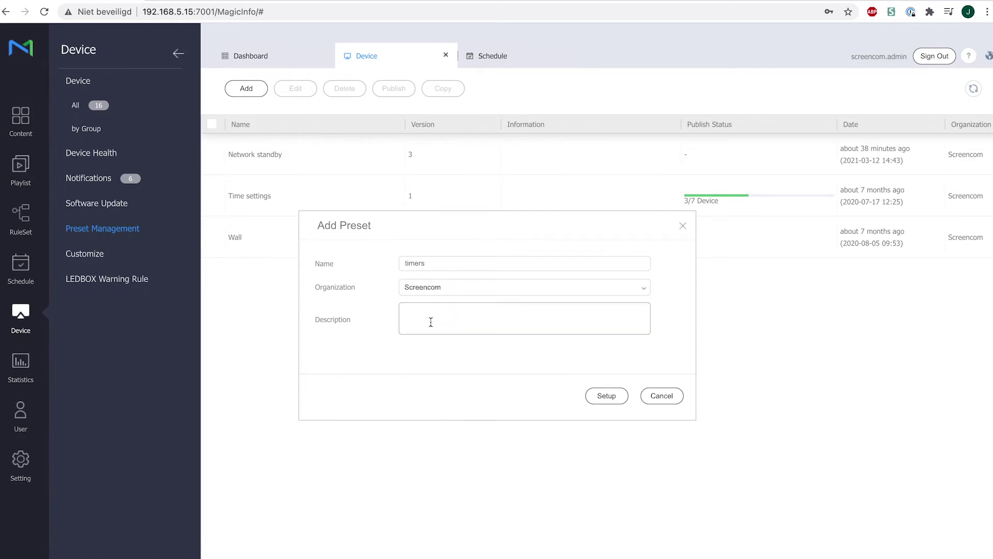
{"action": "left_click", "coordinate": [602, 396]}
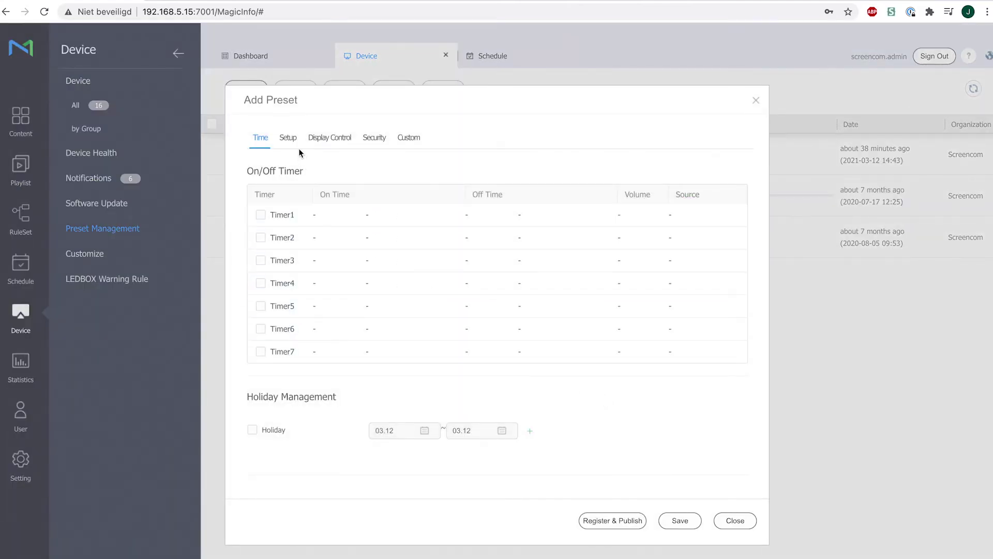
{"action": "left_click", "coordinate": [288, 137]}
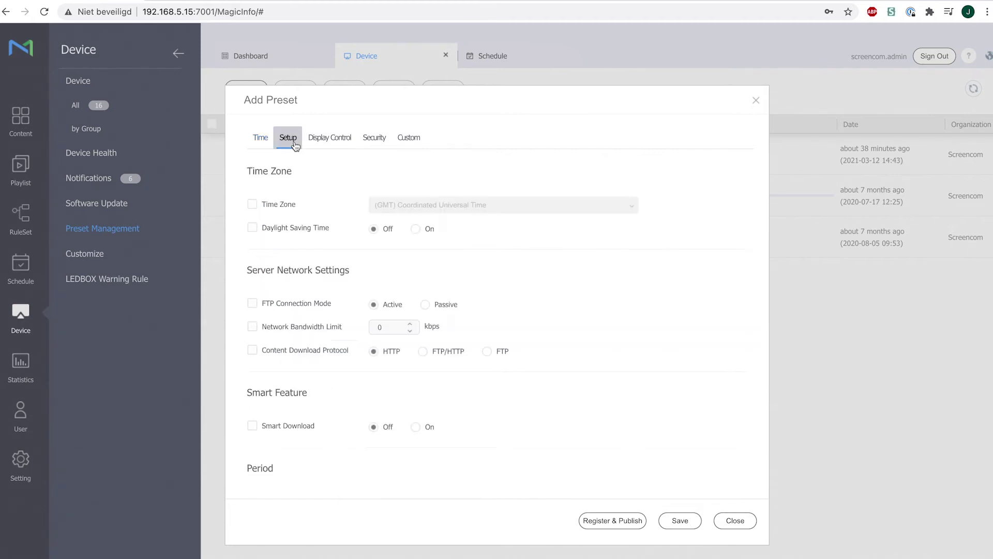
{"action": "scroll", "coordinate": [292, 210], "scroll_direction": "down", "scroll_amount": 2}
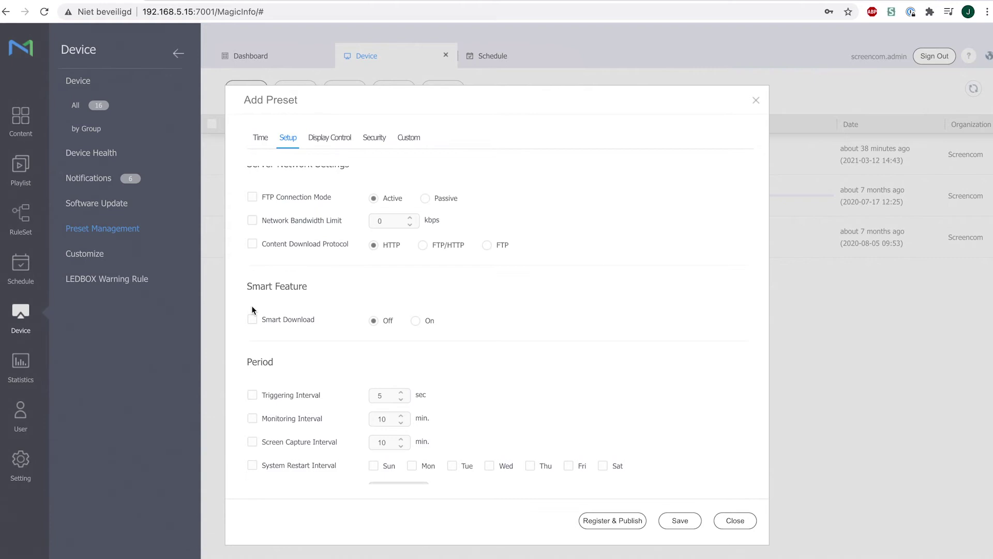
{"action": "left_click", "coordinate": [253, 396]}
{"action": "left_click", "coordinate": [252, 399]}
{"action": "left_click", "coordinate": [334, 142]}
{"action": "left_click", "coordinate": [370, 141]}
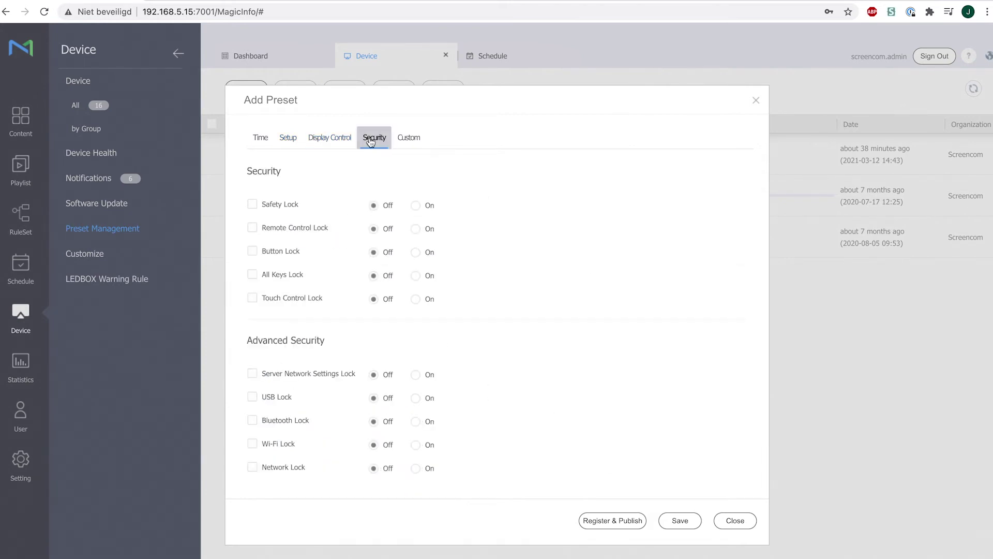
{"action": "left_click", "coordinate": [410, 143]}
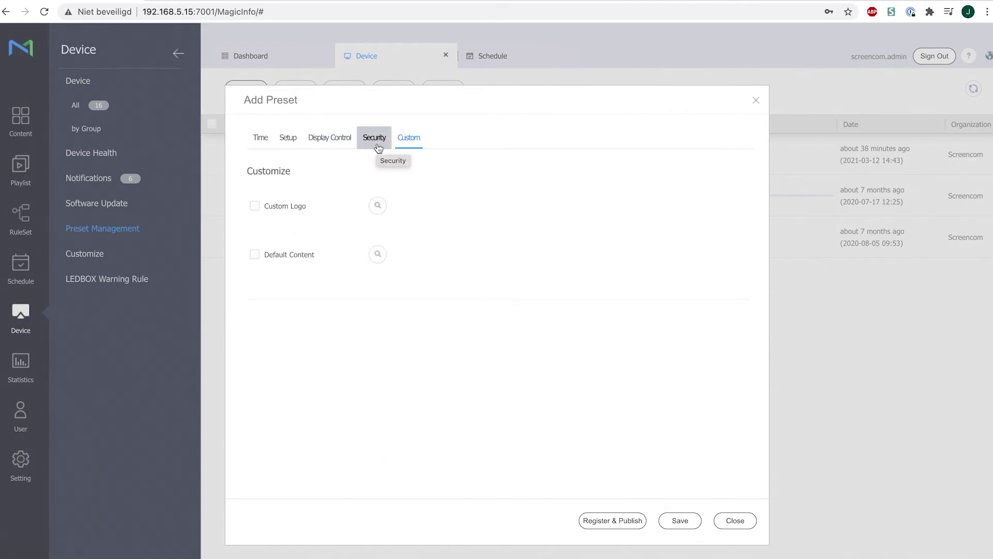
{"action": "left_click", "coordinate": [269, 146]}
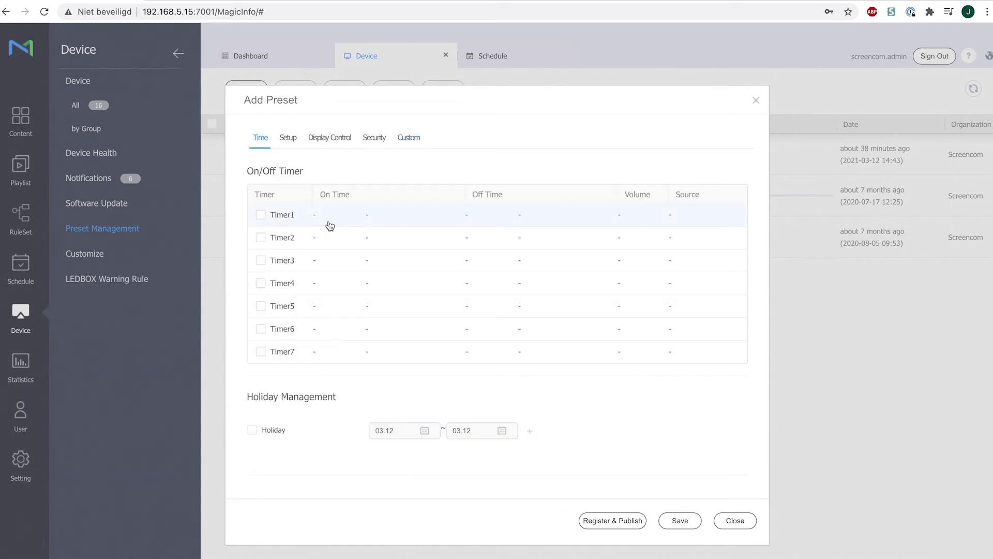
Step: Enable Timer1 with an on timer running Fridays at 08:00 AM
{"action": "left_click", "coordinate": [262, 216]}
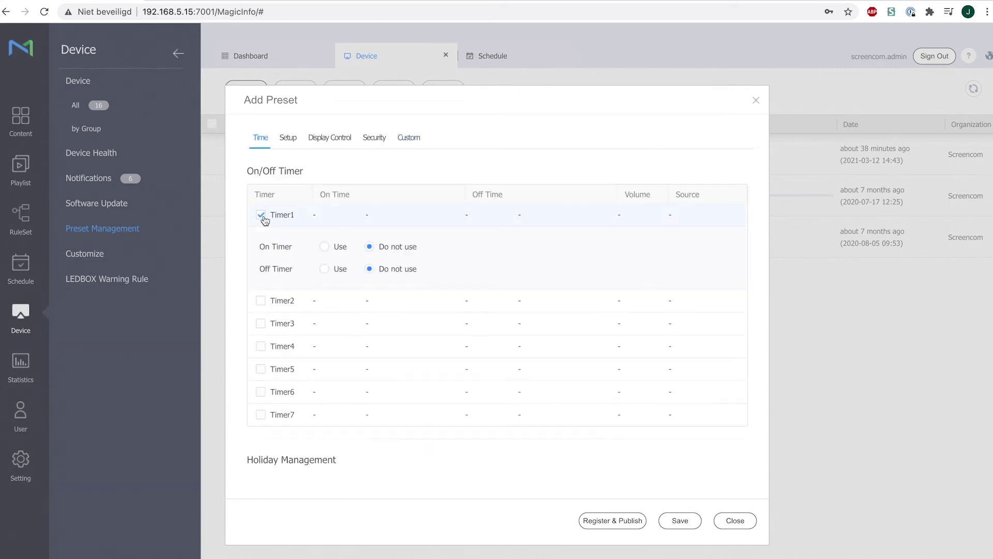
{"action": "left_click", "coordinate": [325, 247]}
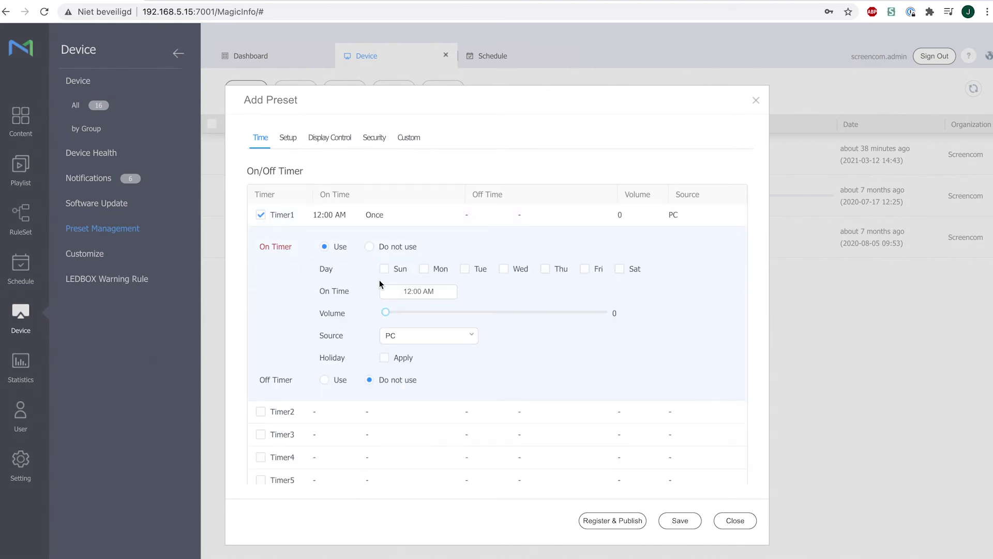
{"action": "left_click", "coordinate": [585, 269]}
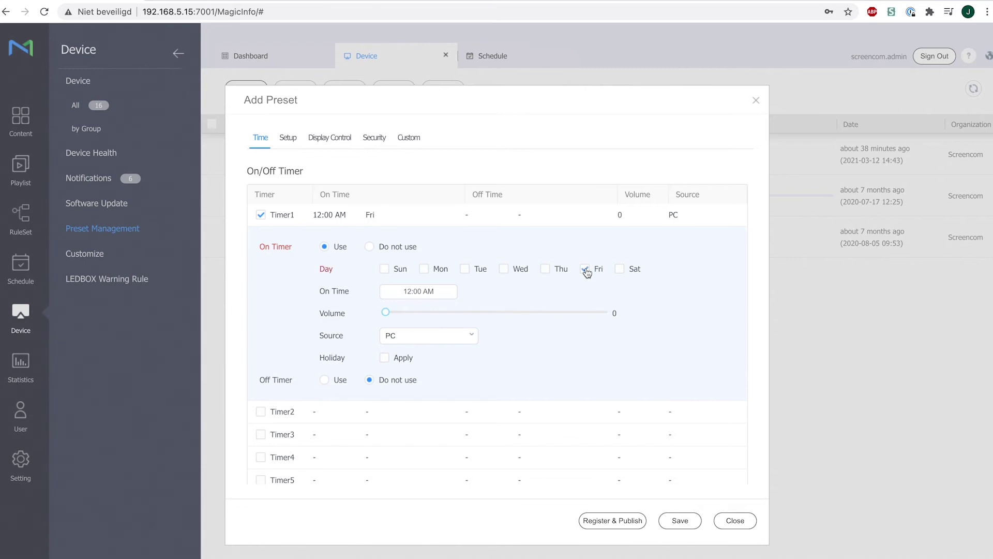
{"action": "left_click", "coordinate": [433, 292]}
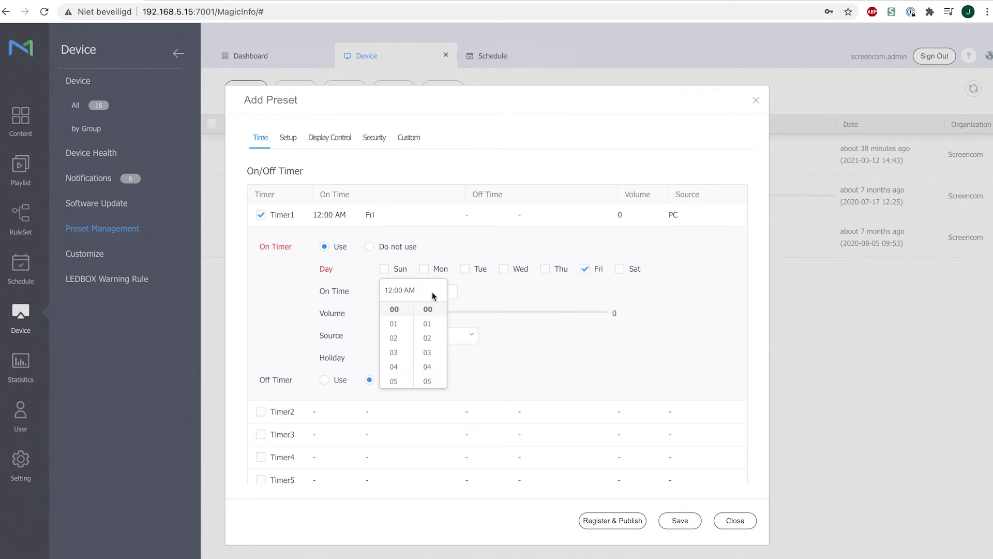
{"action": "scroll", "coordinate": [399, 343], "scroll_direction": "down", "scroll_amount": 3}
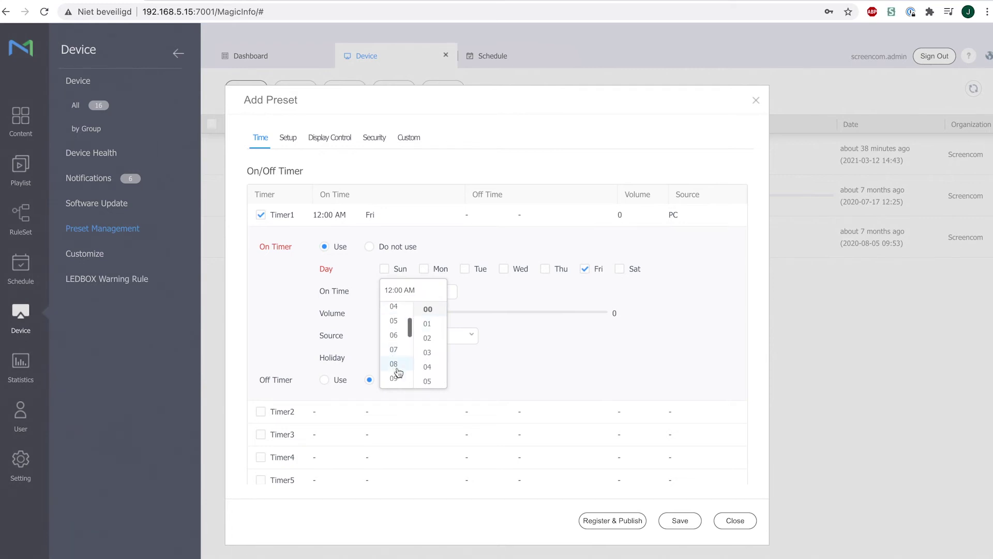
{"action": "left_click", "coordinate": [398, 372]}
{"action": "left_click", "coordinate": [470, 347]}
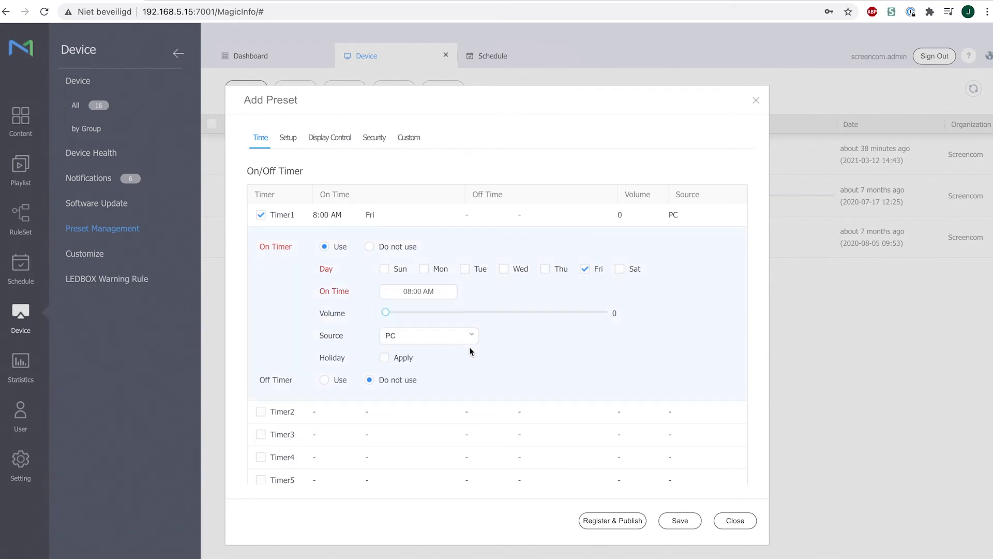
Step: Set Timer1's source to MagicInfo-Lite/S and enable its off timer
{"action": "left_click", "coordinate": [444, 339]}
{"action": "left_click", "coordinate": [432, 460]}
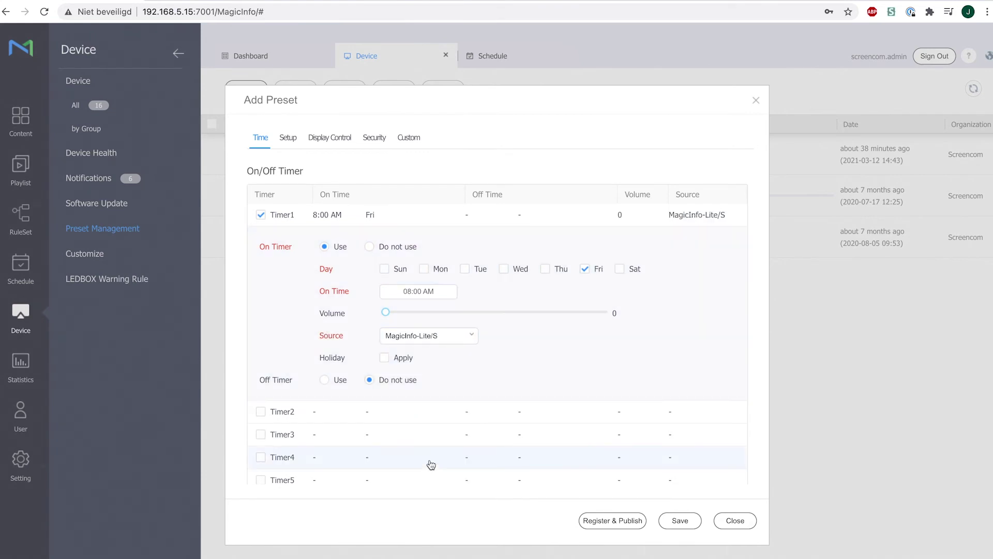
{"action": "left_click", "coordinate": [323, 381]}
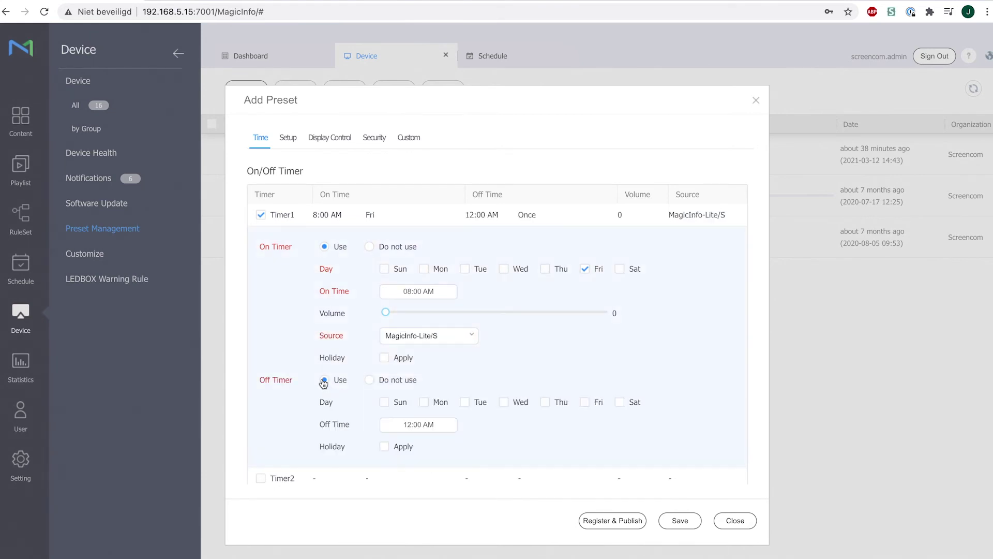
Step: Make Timer1's off timer run on Fridays at hour 17 (05:00 PM)
{"action": "left_click", "coordinate": [586, 404]}
{"action": "left_click", "coordinate": [407, 427]}
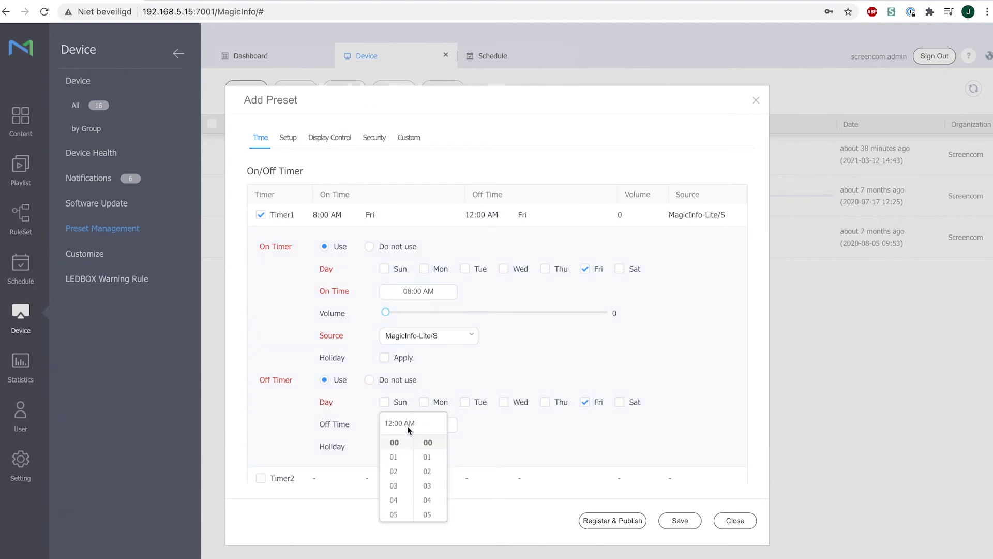
{"action": "scroll", "coordinate": [393, 477], "scroll_direction": "down", "scroll_amount": 3}
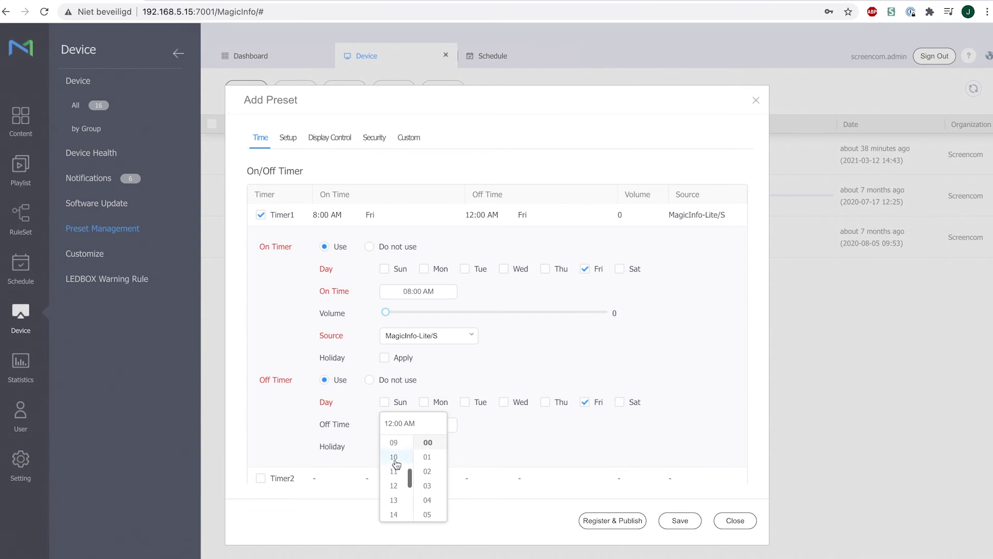
{"action": "scroll", "coordinate": [396, 481], "scroll_direction": "down", "scroll_amount": 2}
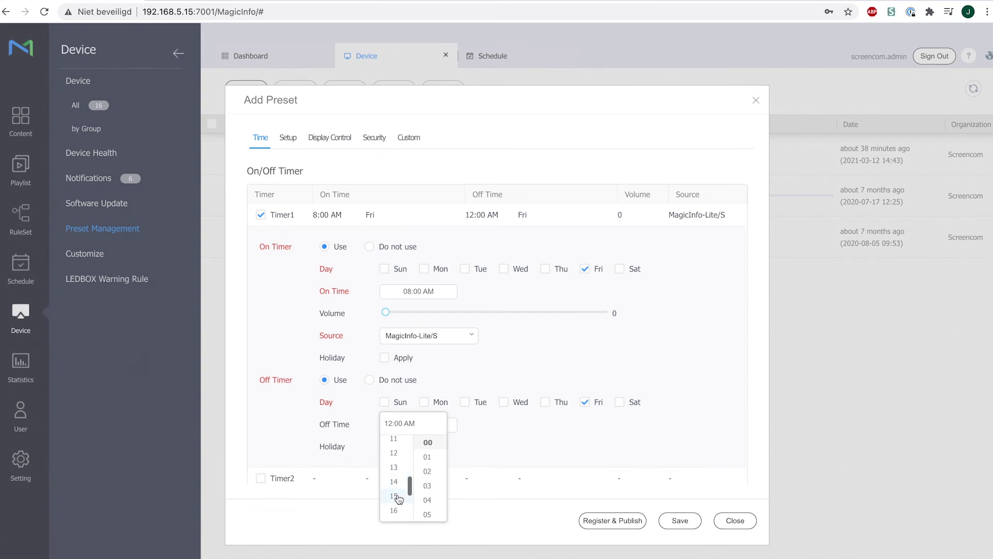
{"action": "scroll", "coordinate": [396, 494], "scroll_direction": "down", "scroll_amount": 2}
{"action": "left_click", "coordinate": [396, 499]}
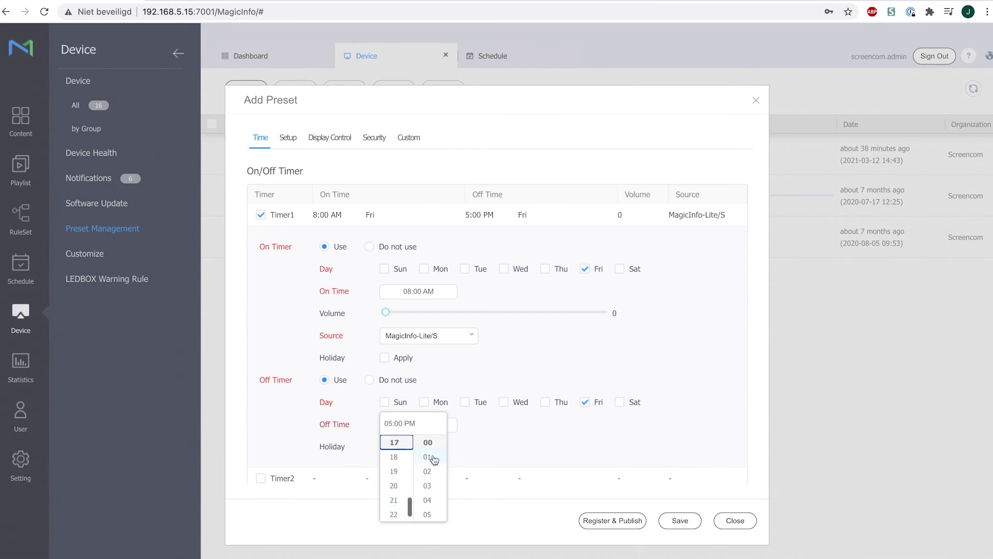
{"action": "left_click", "coordinate": [500, 451]}
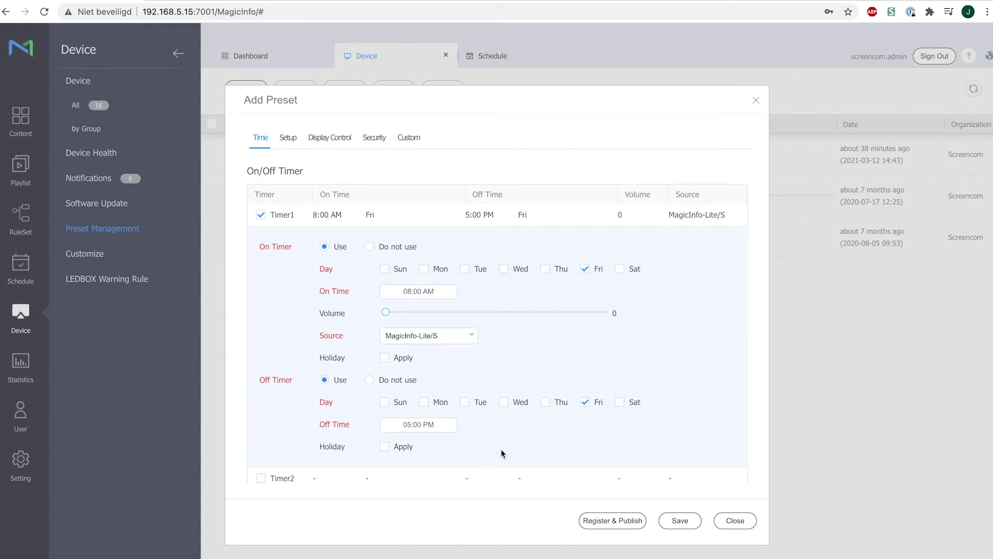
Step: Register the timers preset and publish it to the Sales group under Screencom
{"action": "left_click", "coordinate": [630, 523]}
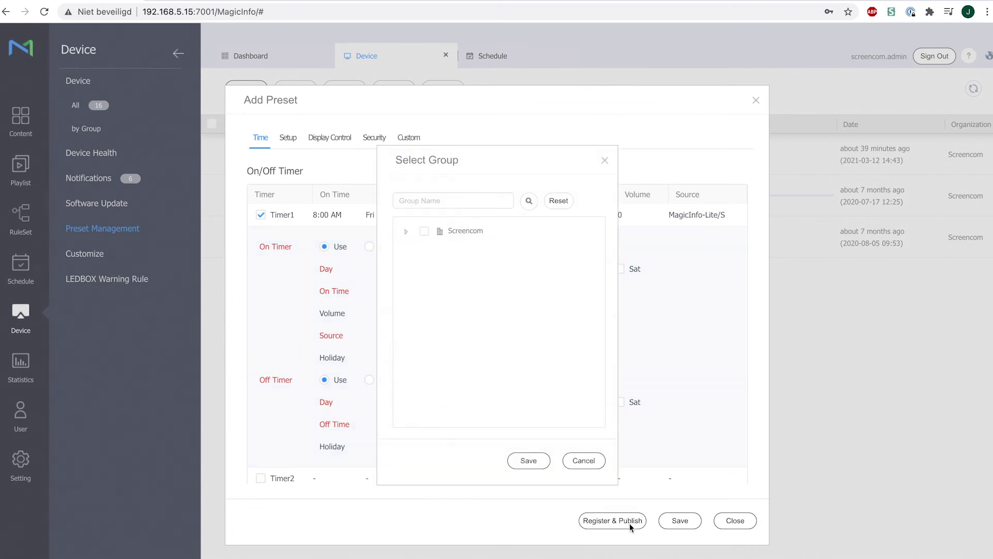
{"action": "left_click", "coordinate": [405, 231]}
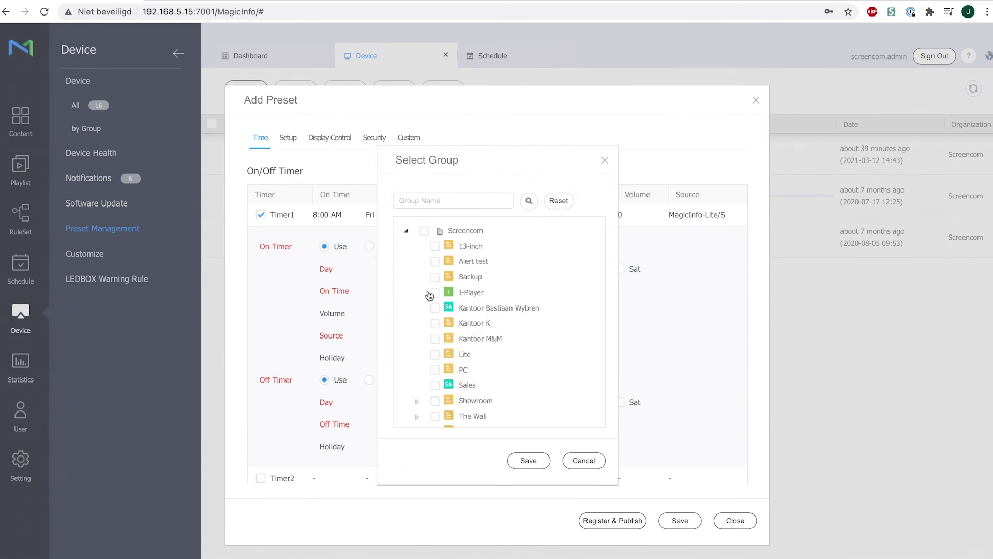
{"action": "scroll", "coordinate": [429, 296], "scroll_direction": "down", "scroll_amount": 3}
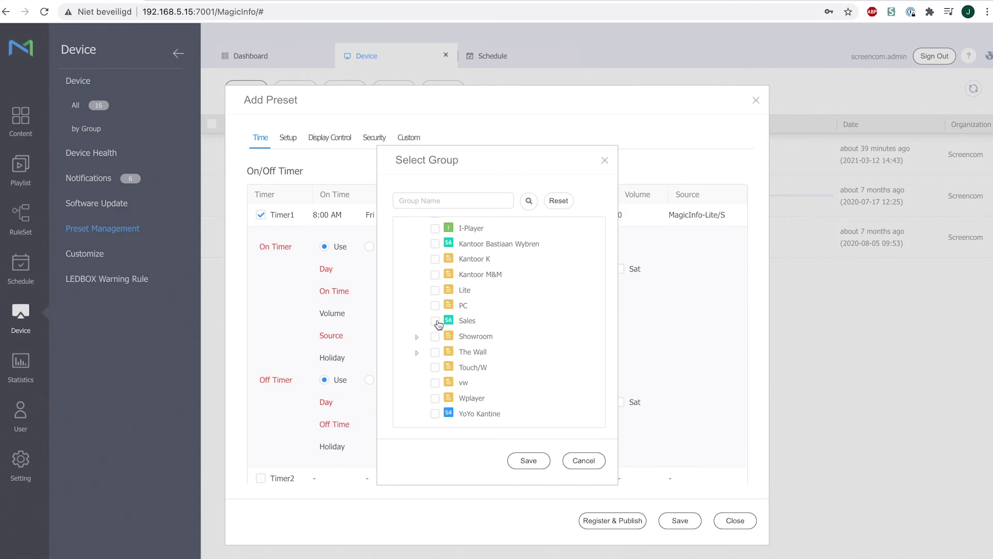
{"action": "left_click", "coordinate": [435, 322]}
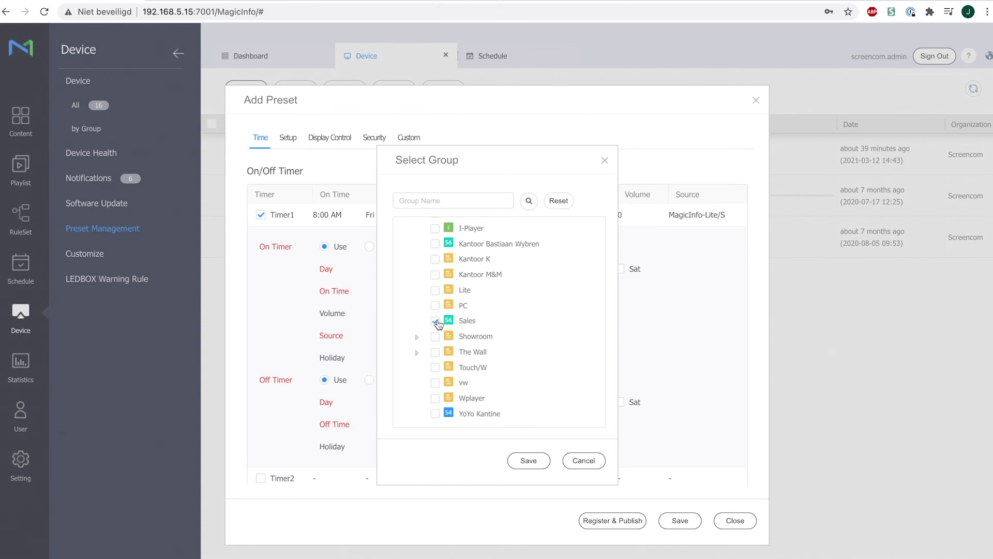
{"action": "left_click", "coordinate": [531, 464]}
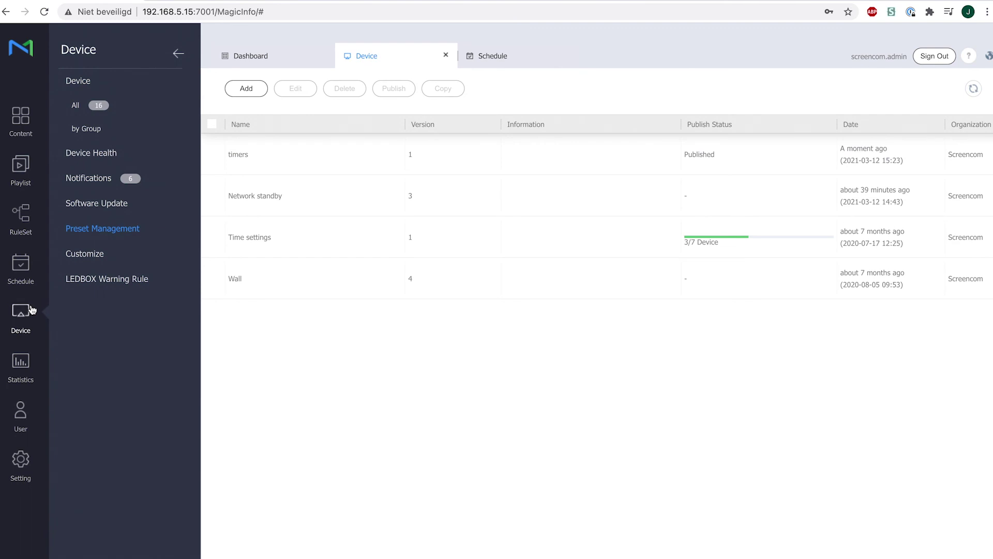
Step: Open the Sales group's device list showing the 43inch_S6_Test display
{"action": "left_click", "coordinate": [91, 135]}
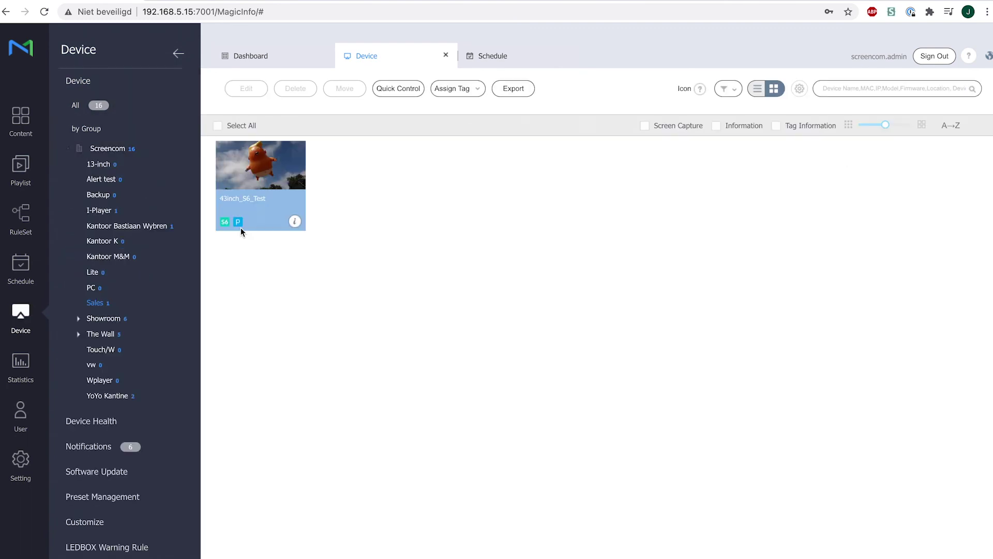